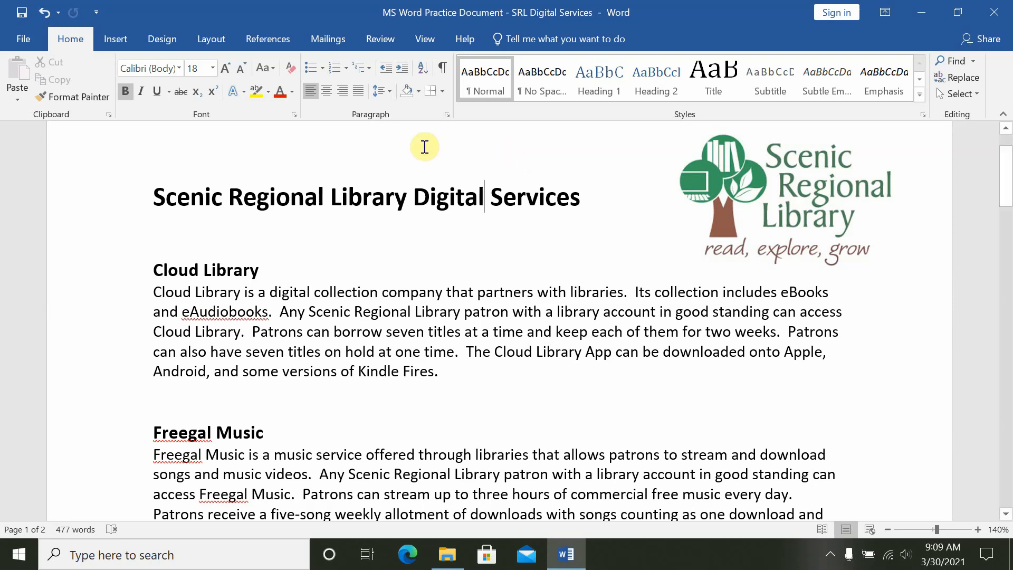
Apply the Narrow margin preset, 0.5" on all sides, to the document
left_click(209, 40)
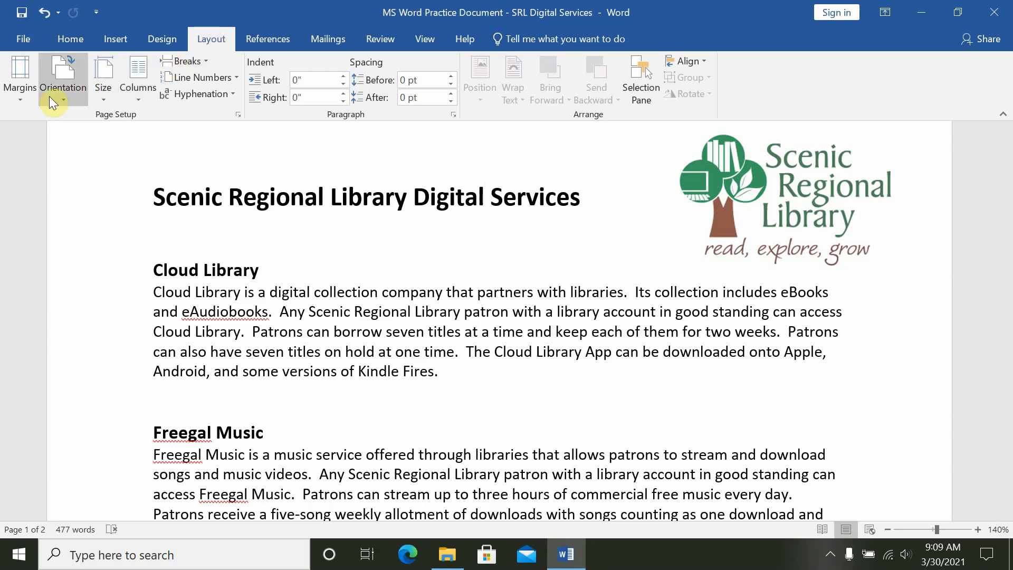
left_click(26, 99)
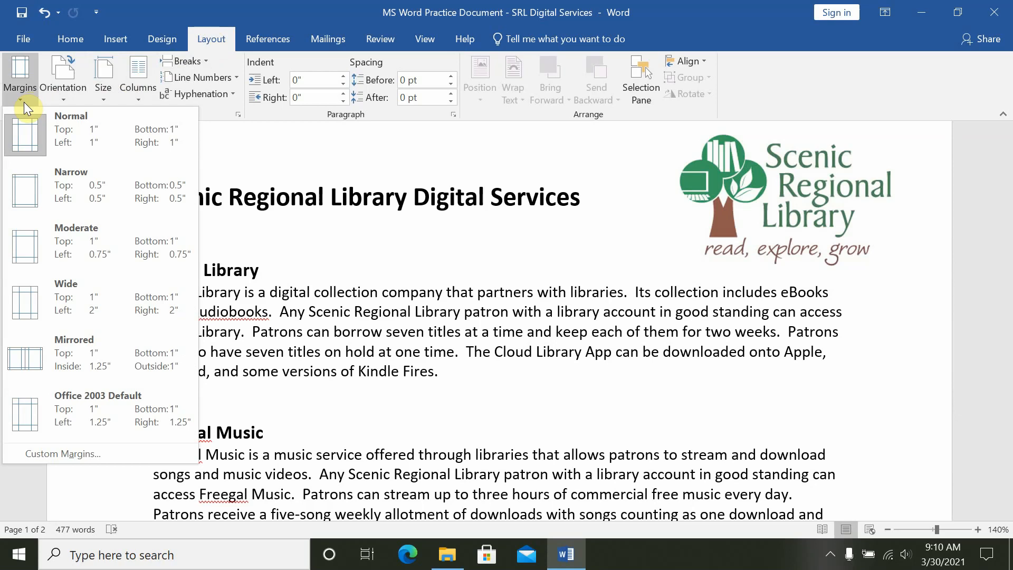
left_click(69, 186)
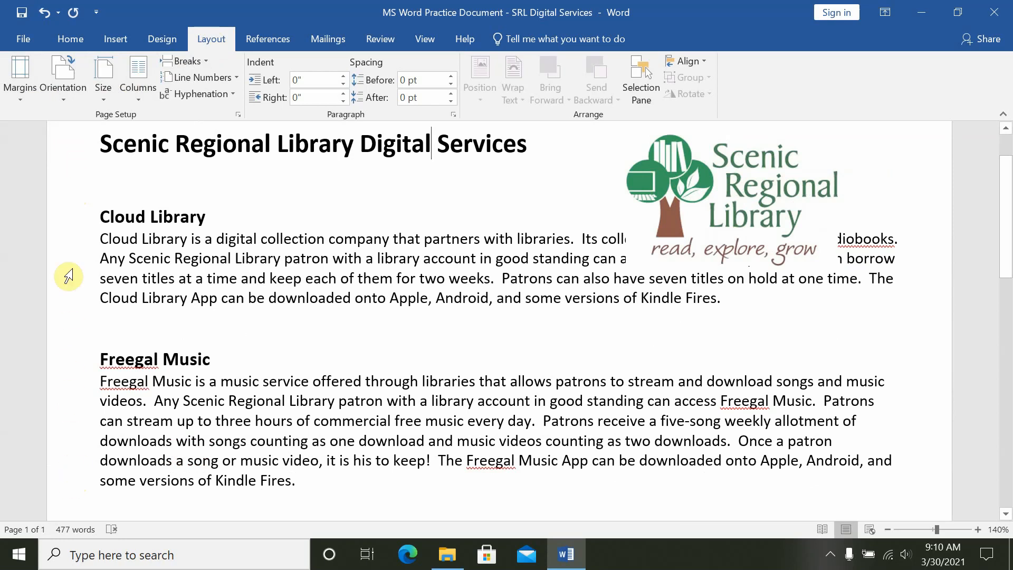
Apply the Wide margin preset to the document and return it to the Normal 1" margins
left_click(30, 100)
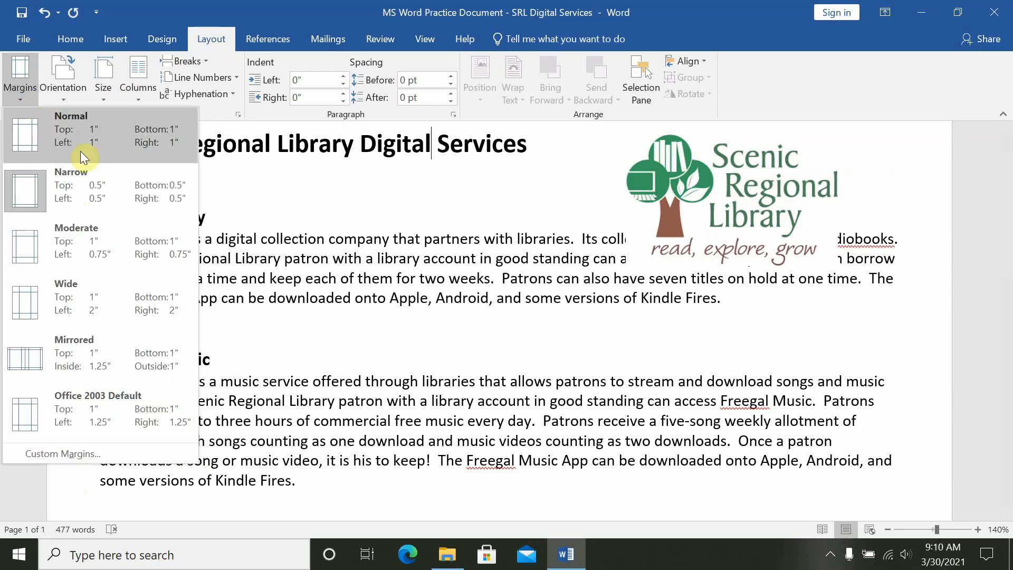
left_click(84, 295)
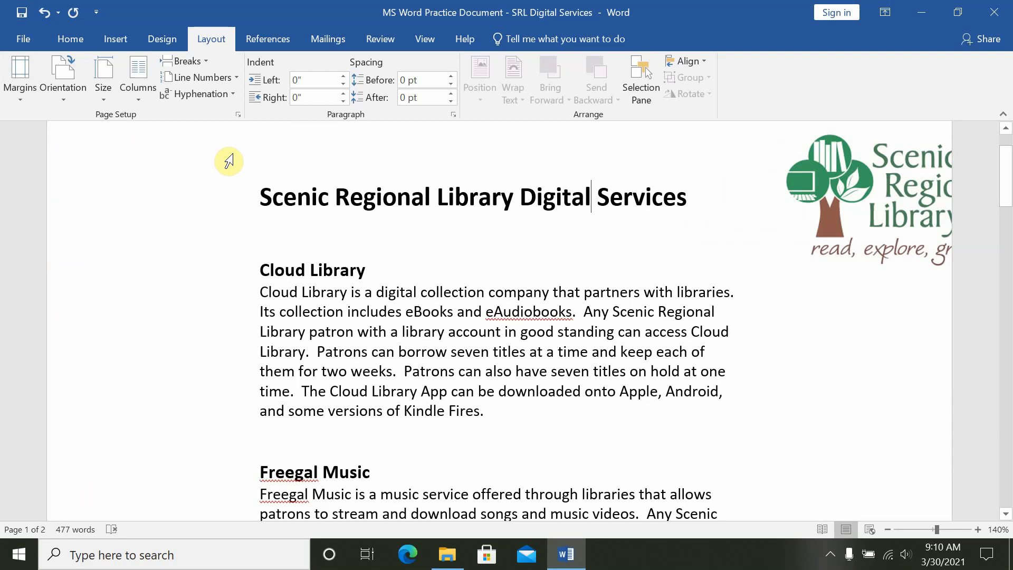
left_click(27, 96)
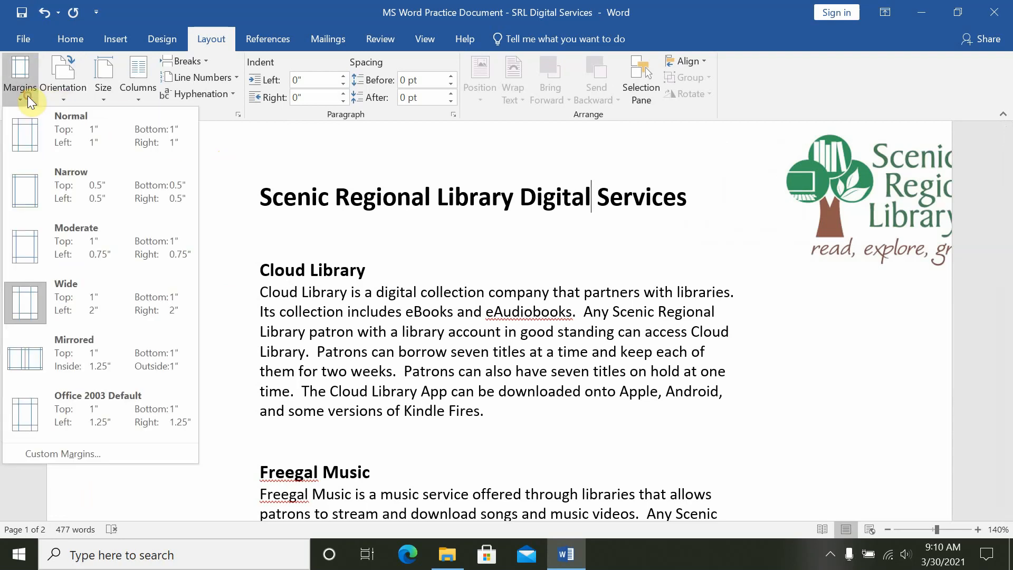
left_click(96, 147)
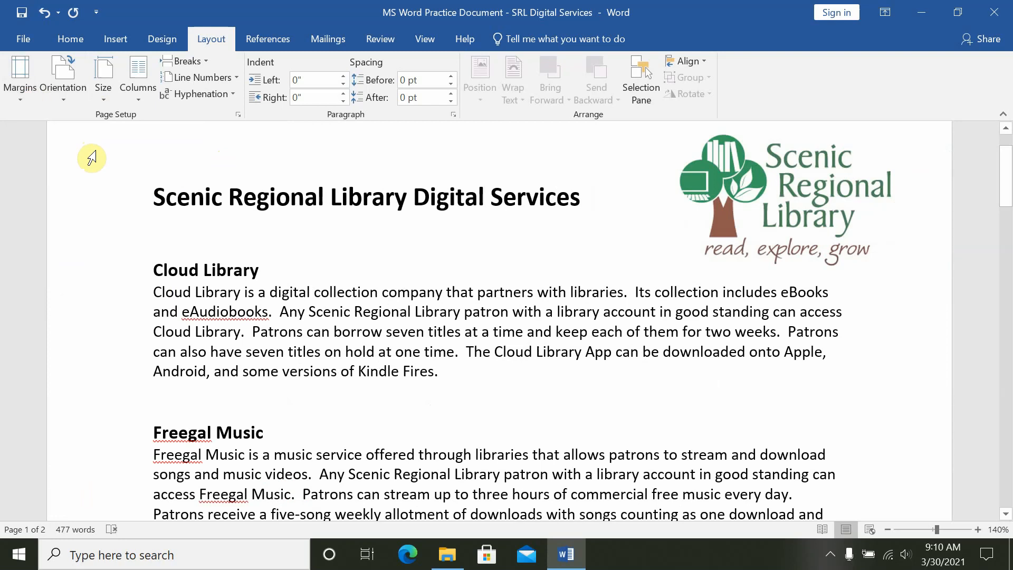
Review the custom margin settings in Page Setup and accept them as they are
left_click(33, 96)
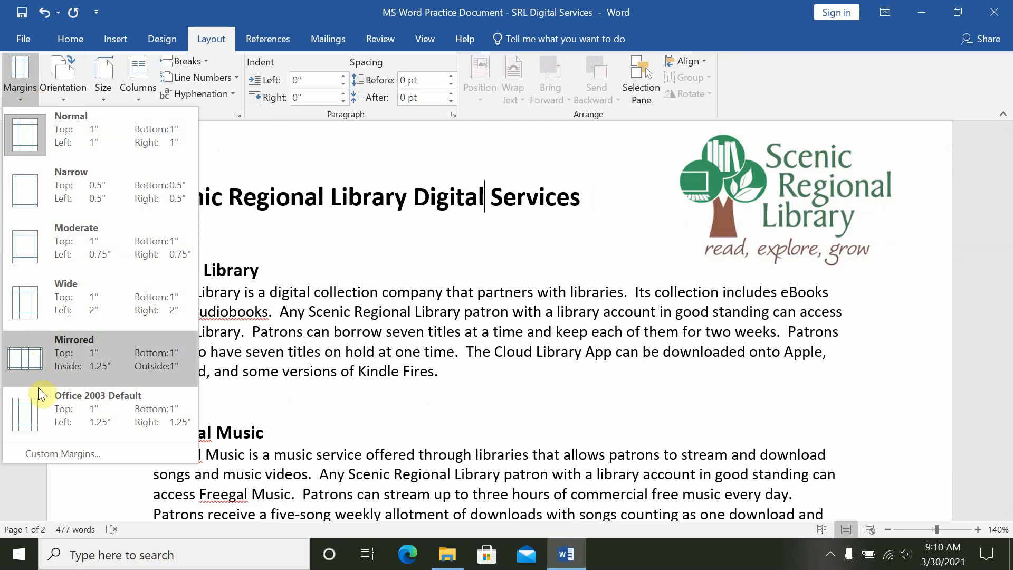
left_click(38, 454)
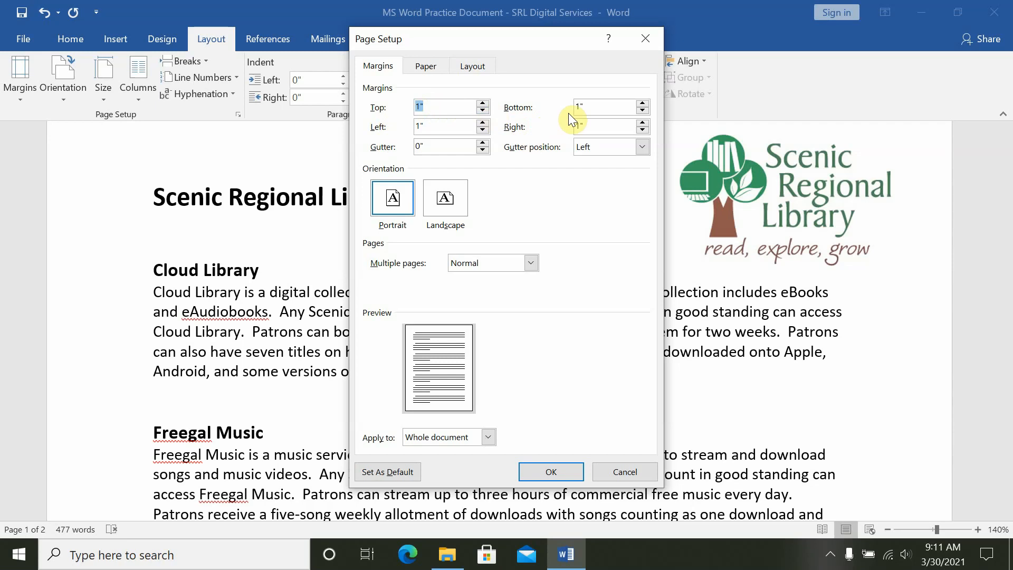
left_click(560, 470)
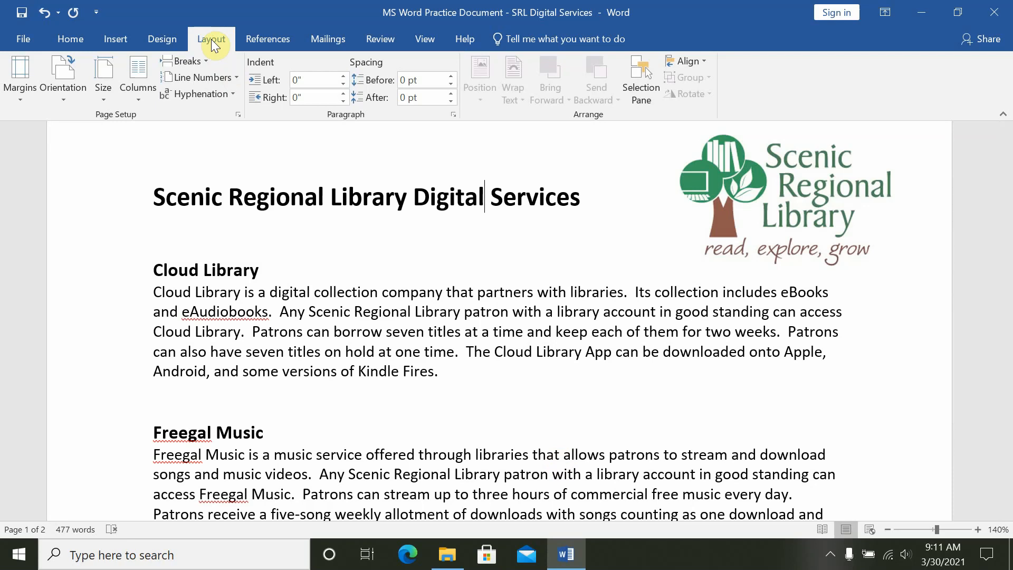
Switch the page orientation to Landscape and back to Portrait
left_click(61, 99)
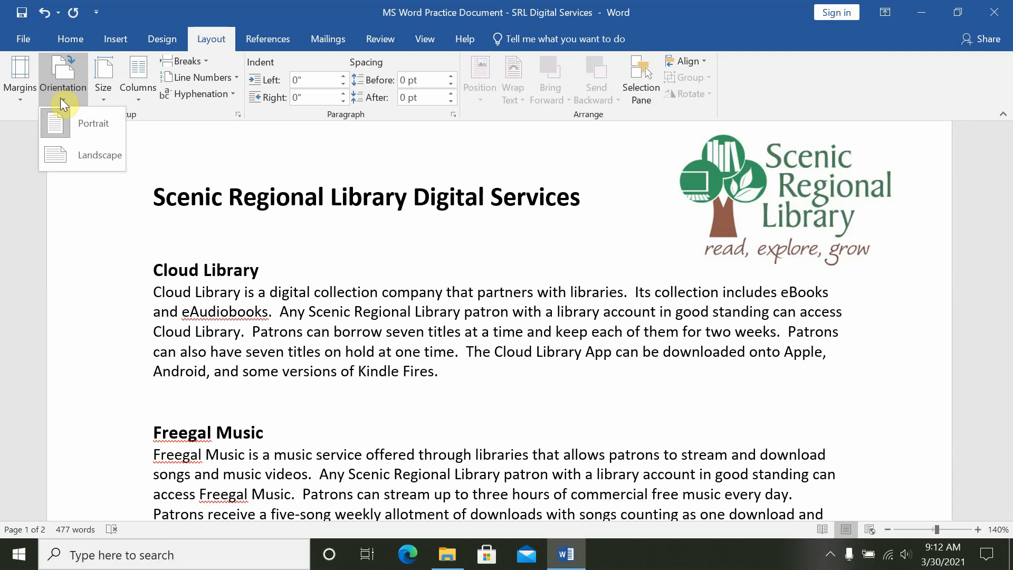
left_click(68, 153)
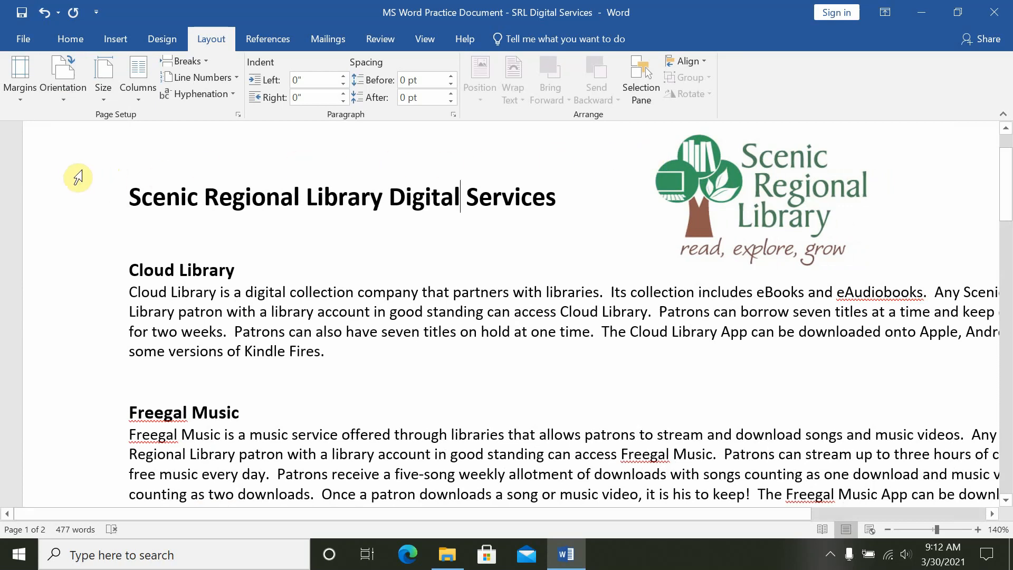
left_click(65, 94)
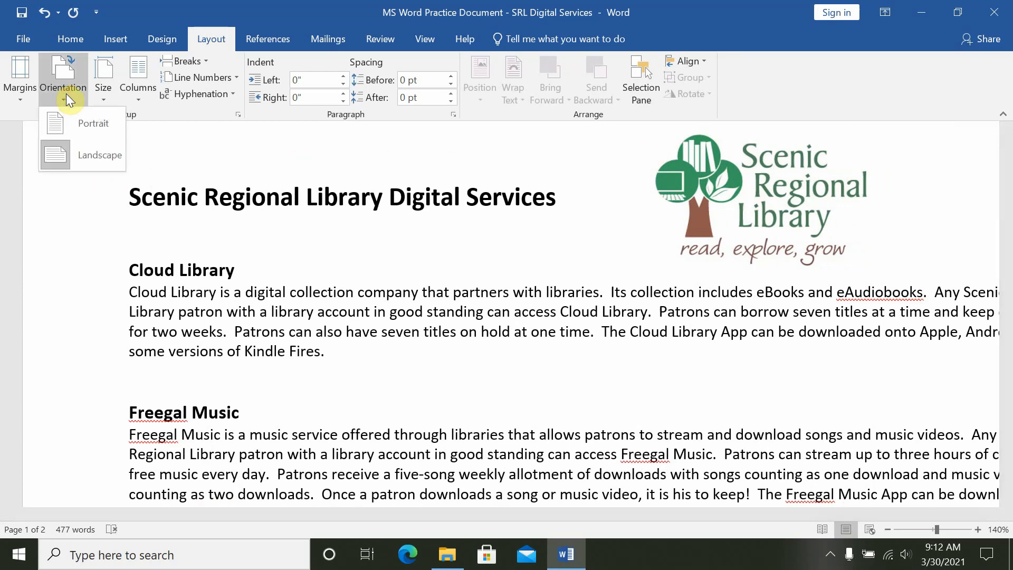
left_click(74, 124)
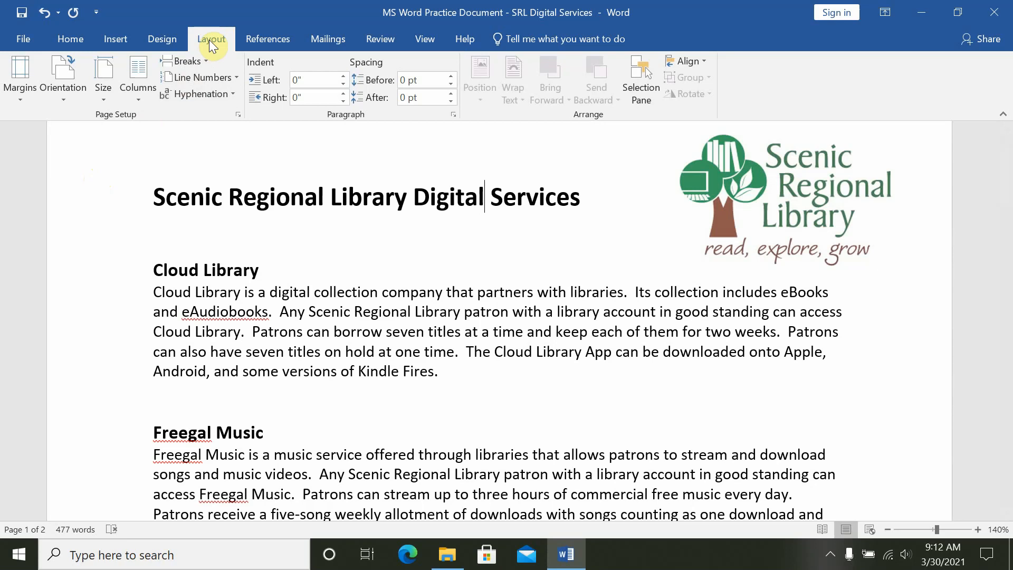
Look through the available paper sizes without choosing a different one
left_click(103, 97)
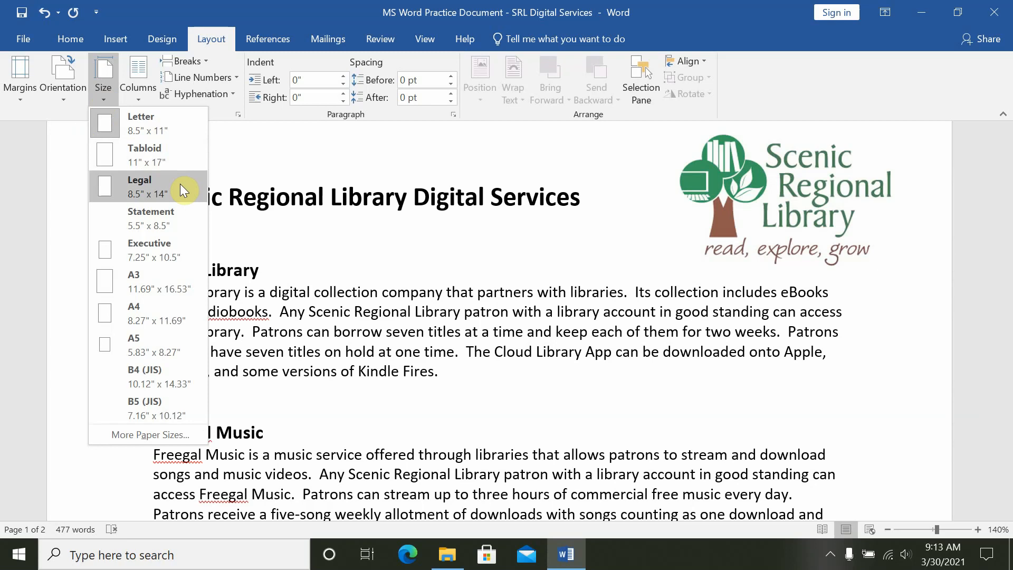
left_click(285, 148)
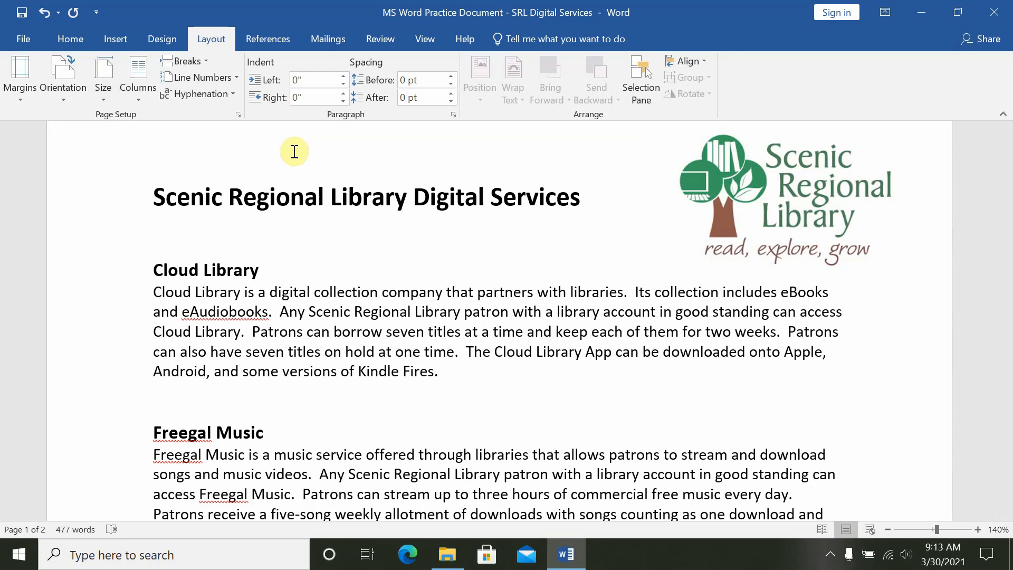
Center the "Cloud Library" heading and return it to left alignment
left_click(78, 41)
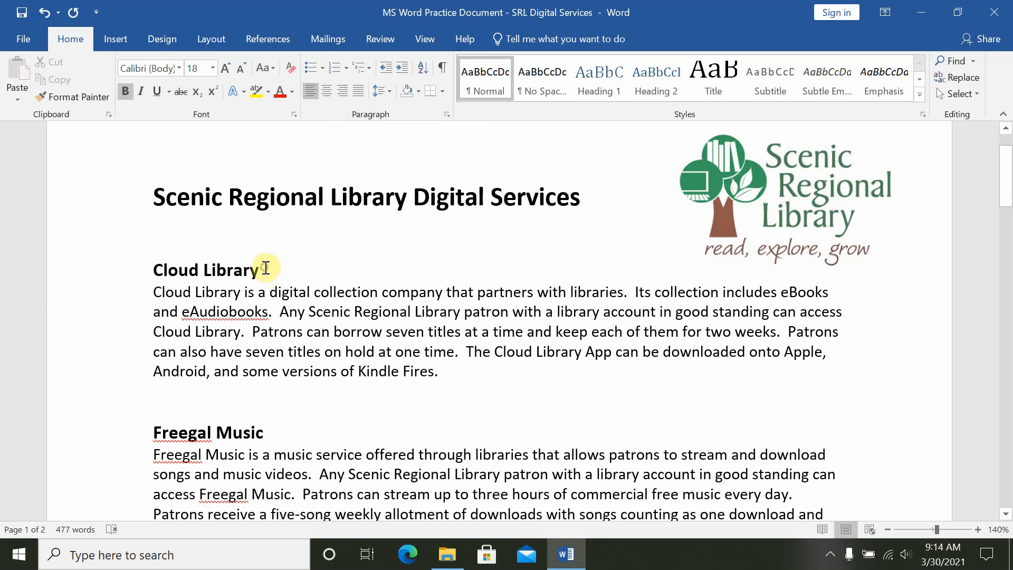
left_click_drag(264, 268, 170, 269)
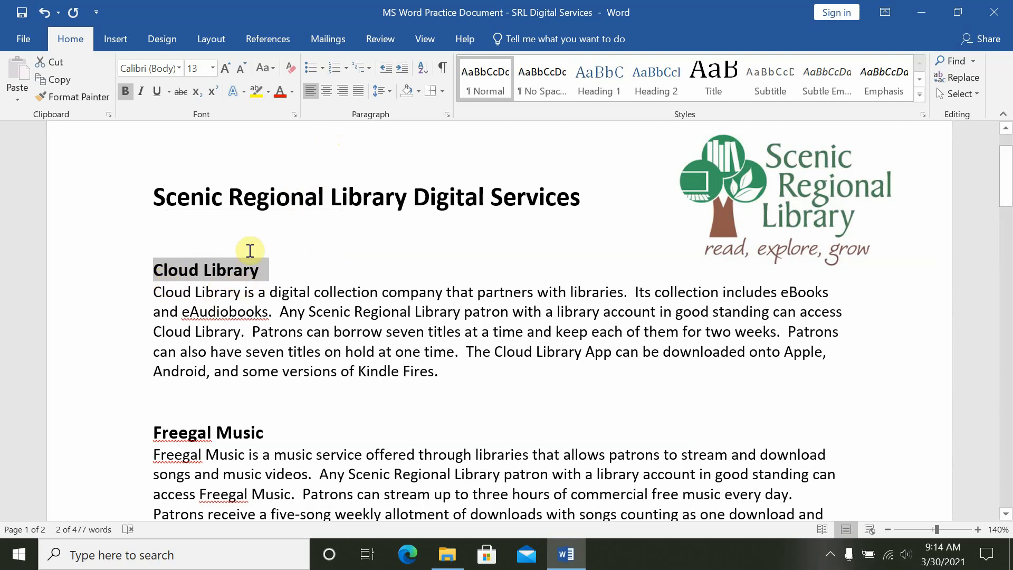
left_click(326, 90)
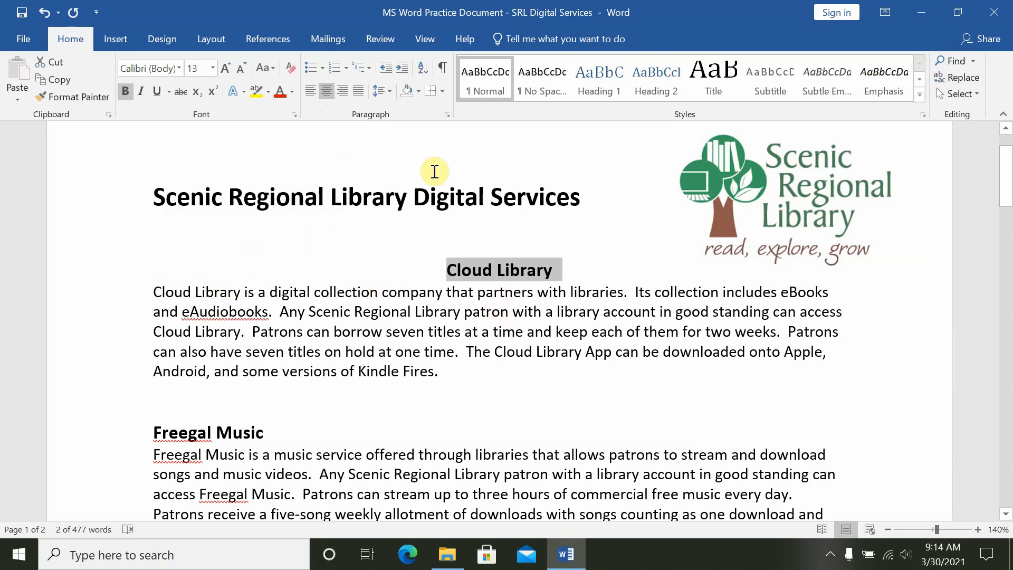
left_click(311, 91)
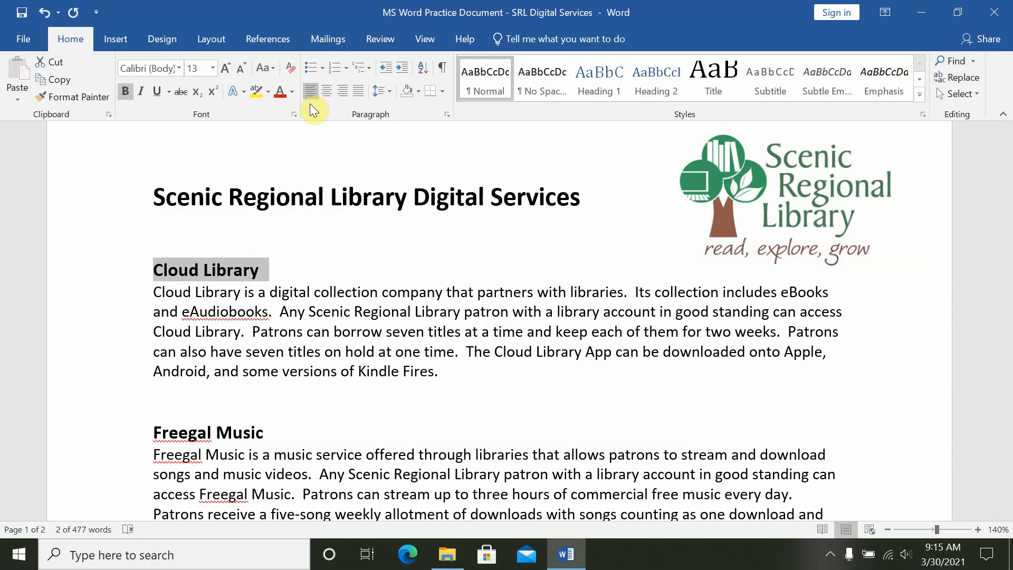
left_click(282, 265)
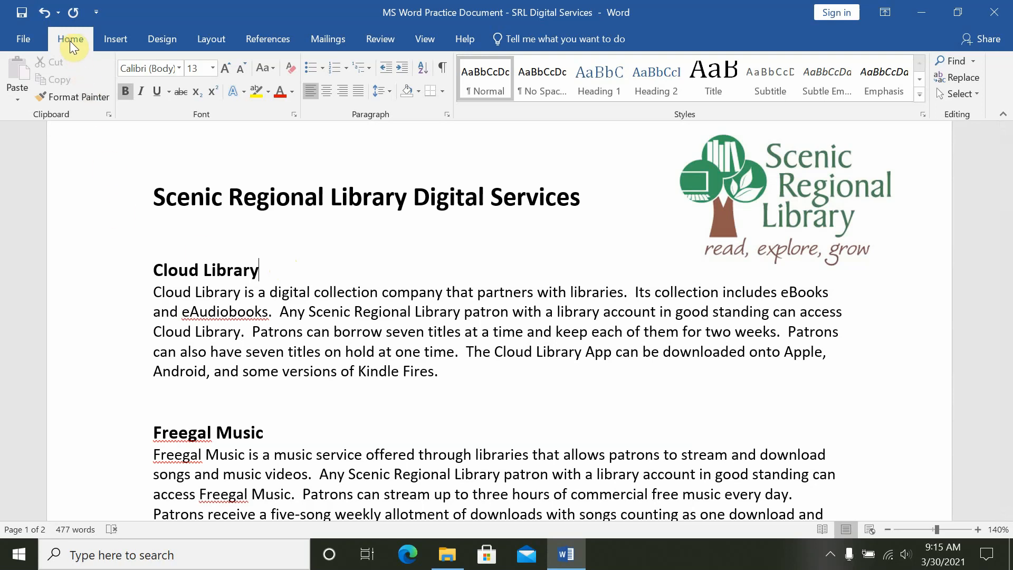
Set the line spacing of the paragraph under the "Cloud Library" heading to 2.0
left_click(391, 91)
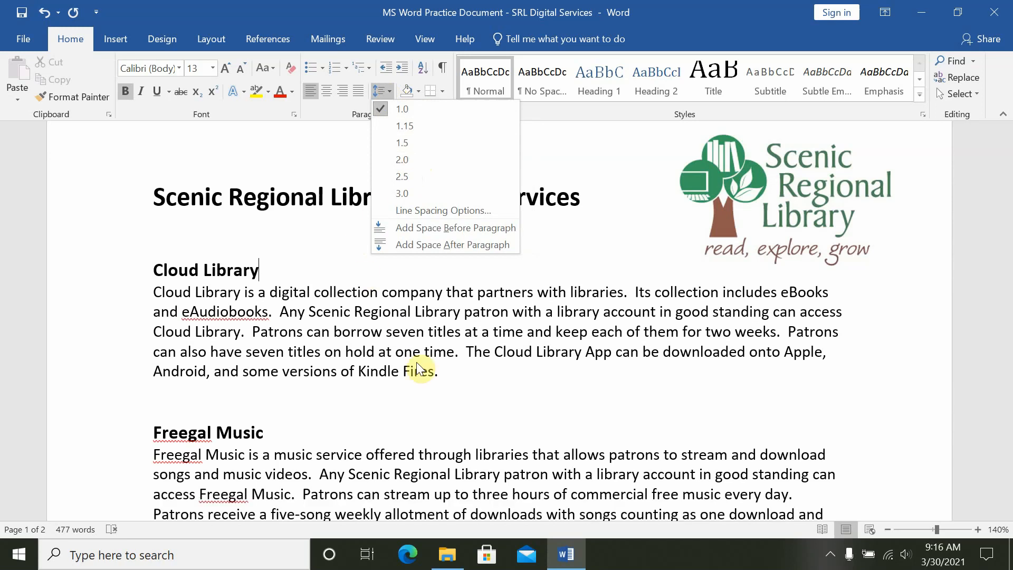
left_click(448, 377)
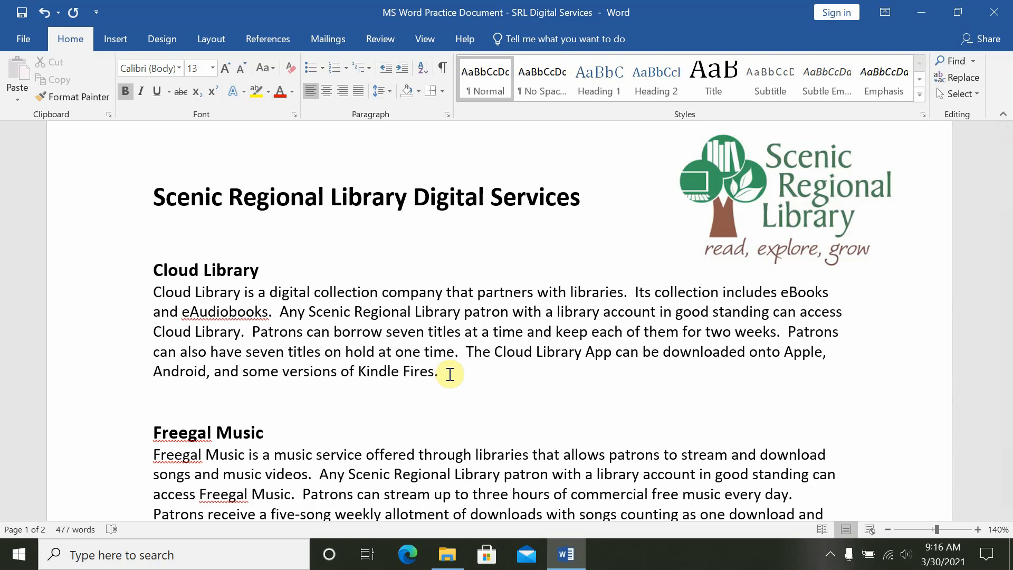
left_click_drag(445, 370, 154, 293)
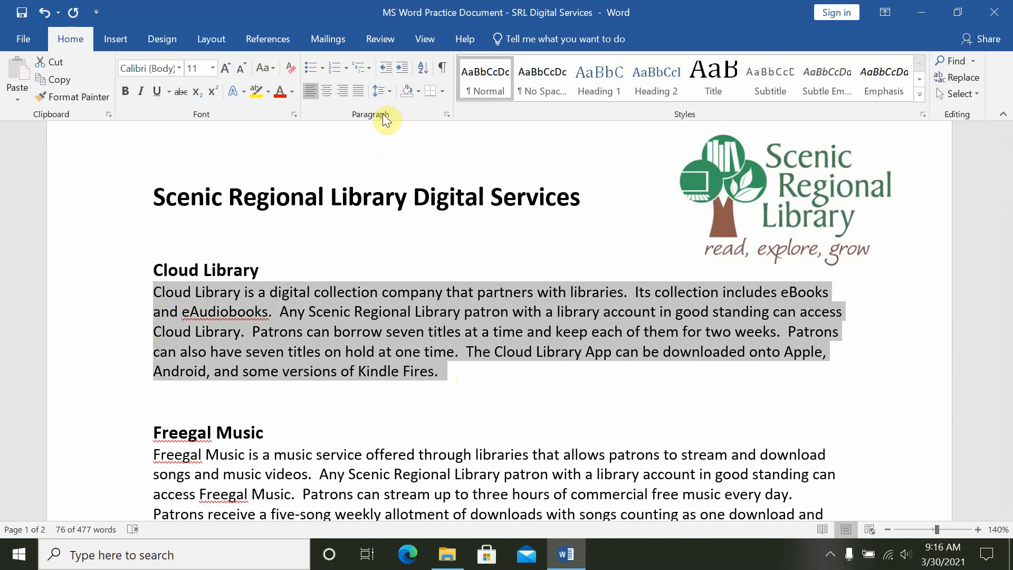
left_click(388, 92)
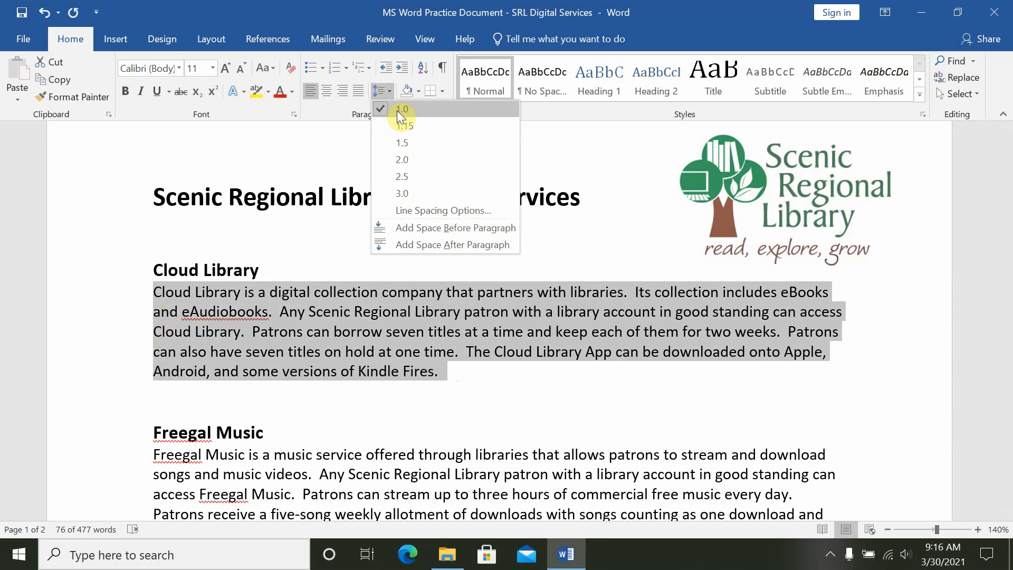
left_click(408, 160)
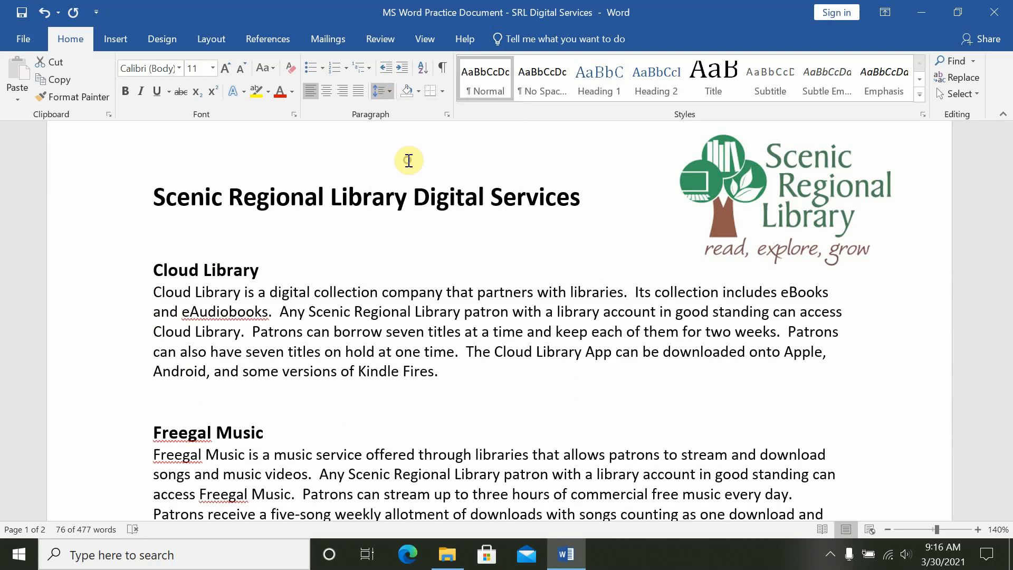
left_click(473, 464)
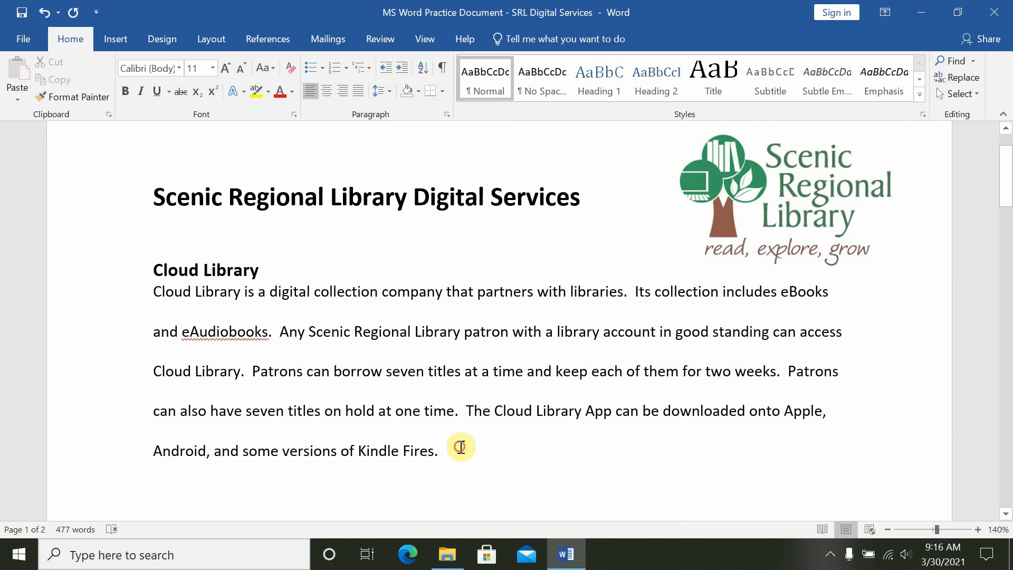
Return the paragraph under the "Cloud Library" heading to 1.0 line spacing
left_click_drag(457, 449, 153, 304)
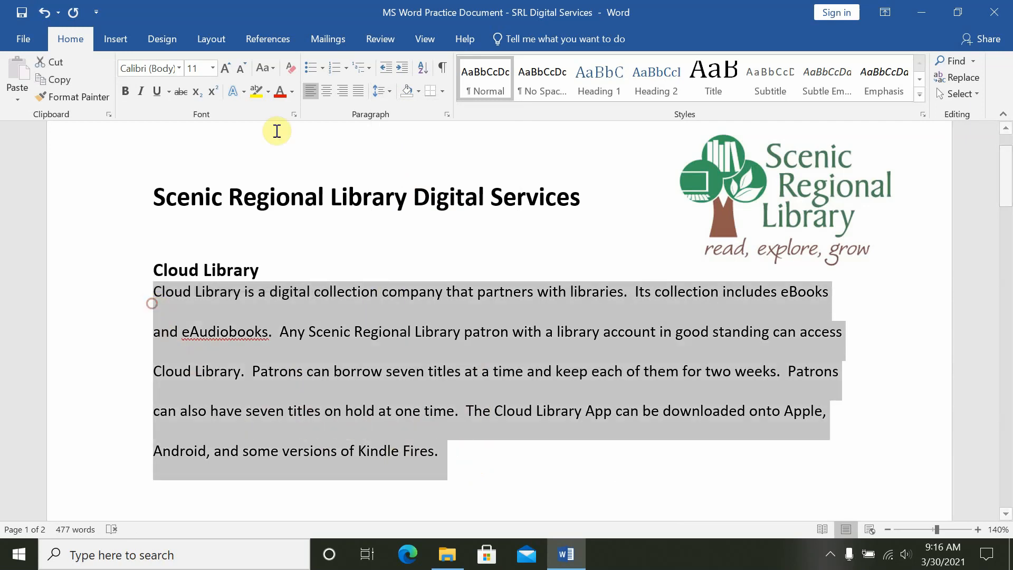
left_click(388, 86)
left_click(401, 109)
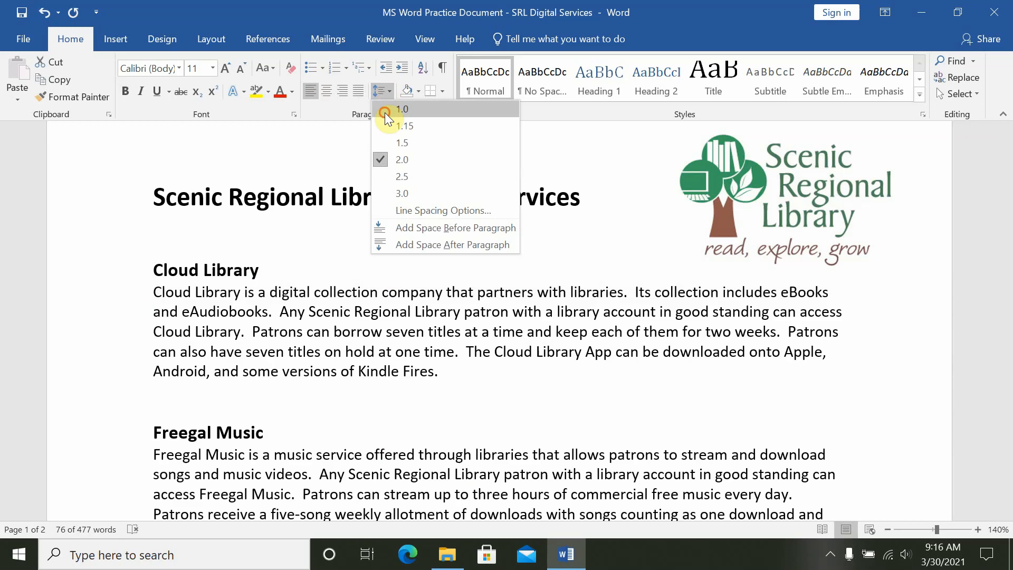
left_click(278, 265)
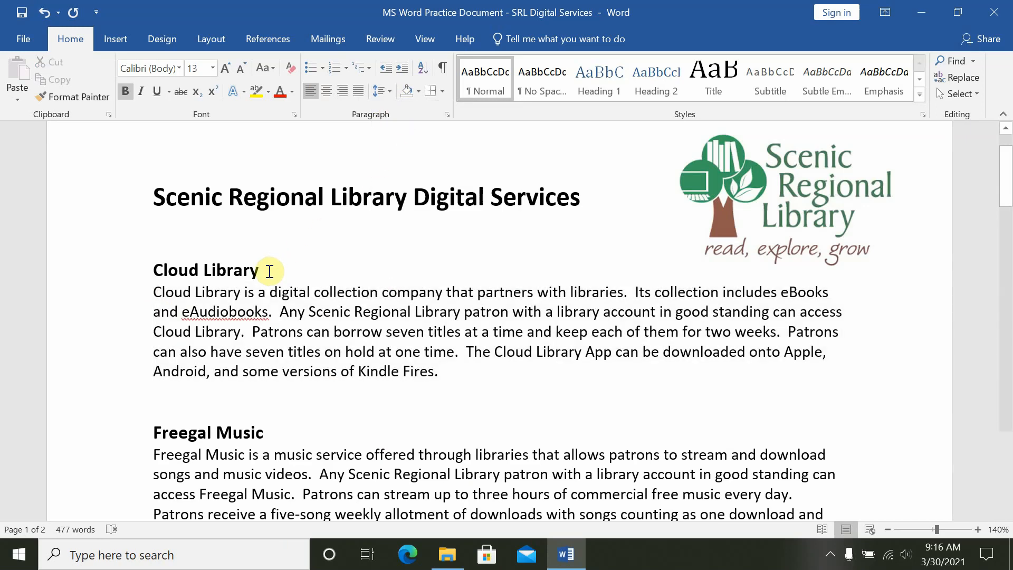